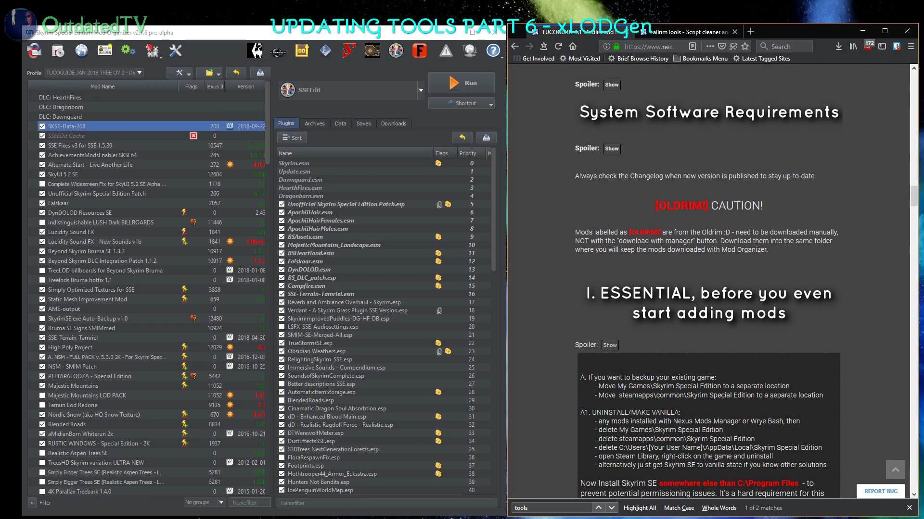
- Scroll the TUCOGUIDE to xLODGen and expand its hidden far terrain generation instructions
{"action": "left_click_drag", "start_coordinate": [913, 199], "coordinate": [901, 425]}
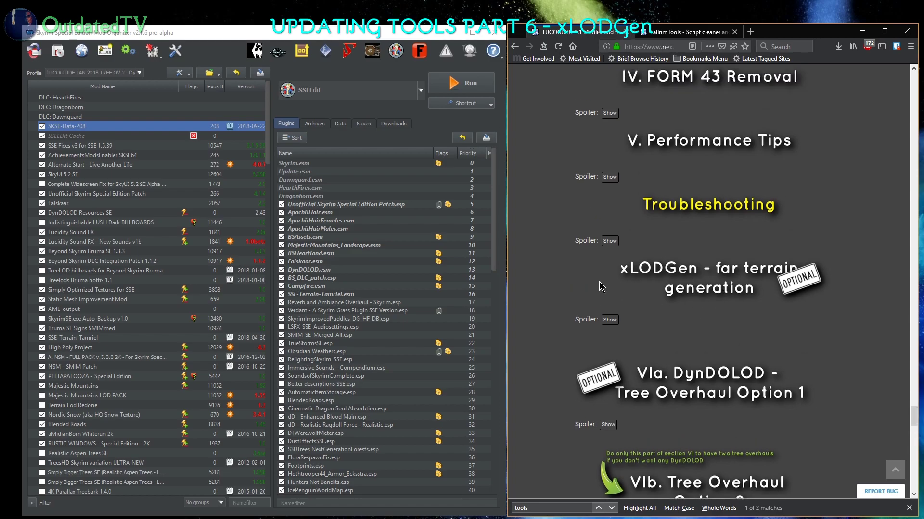
{"action": "left_click", "coordinate": [609, 320]}
{"action": "scroll", "coordinate": [597, 327], "scroll_direction": "down", "scroll_amount": 3}
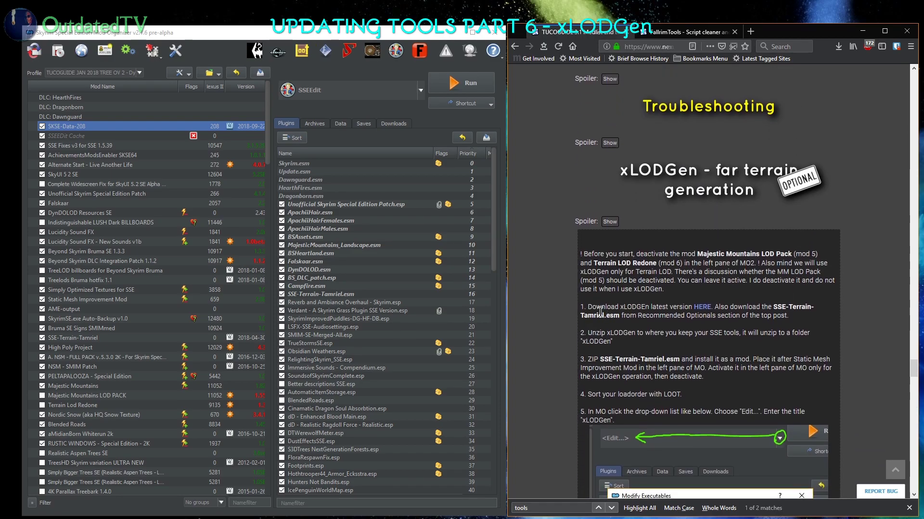
- Download xLODGen-27.7z from the latest beta thread's MEGA link, save it and open the archive
{"action": "left_click", "coordinate": [709, 308]}
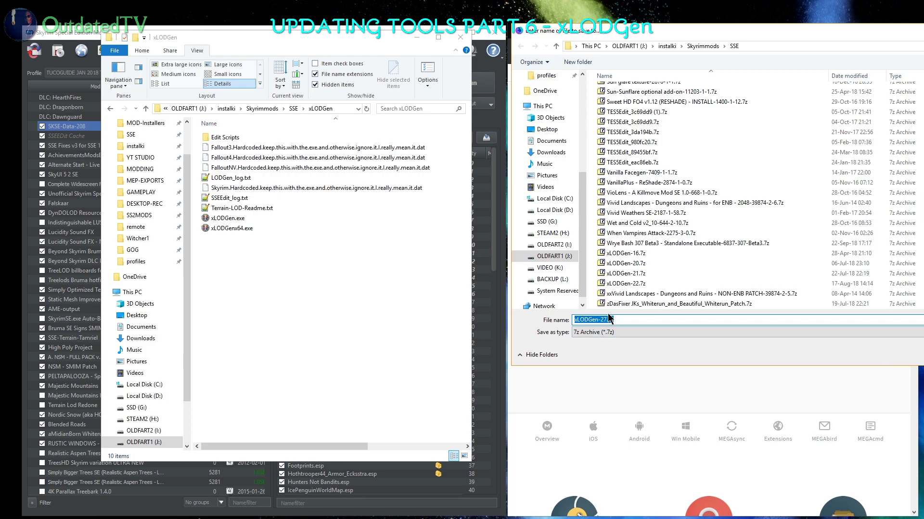
{"action": "key", "text": "Return"}
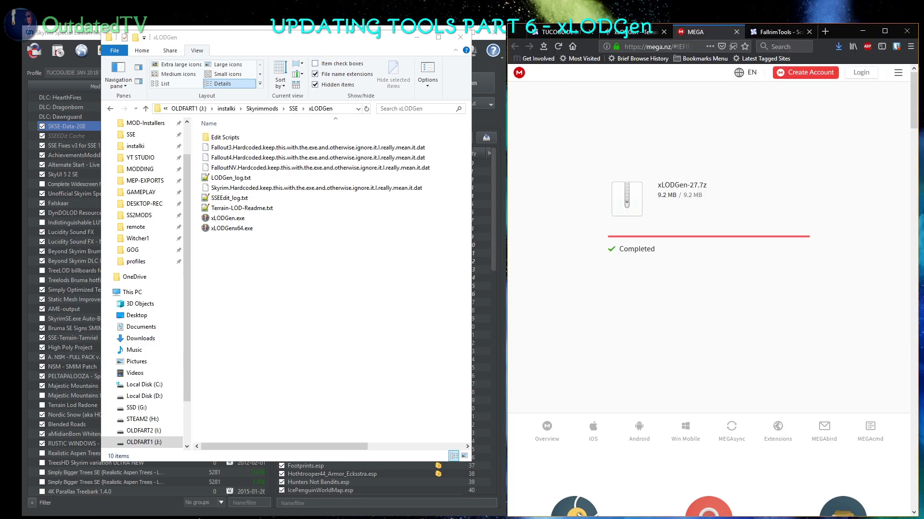
{"action": "left_click", "coordinate": [688, 70]}
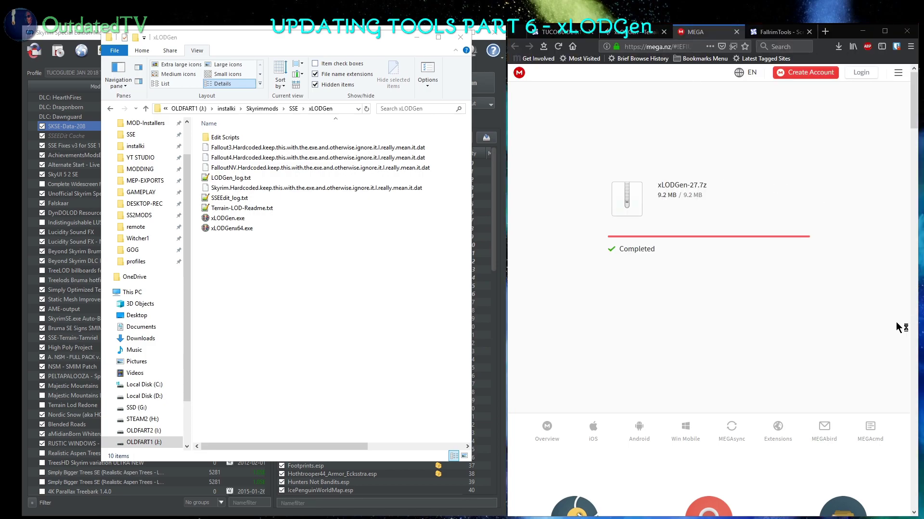
- Open the archive's xLODGen folder and delete all old files from the xLODGen tool folder
{"action": "key", "text": "Return"}
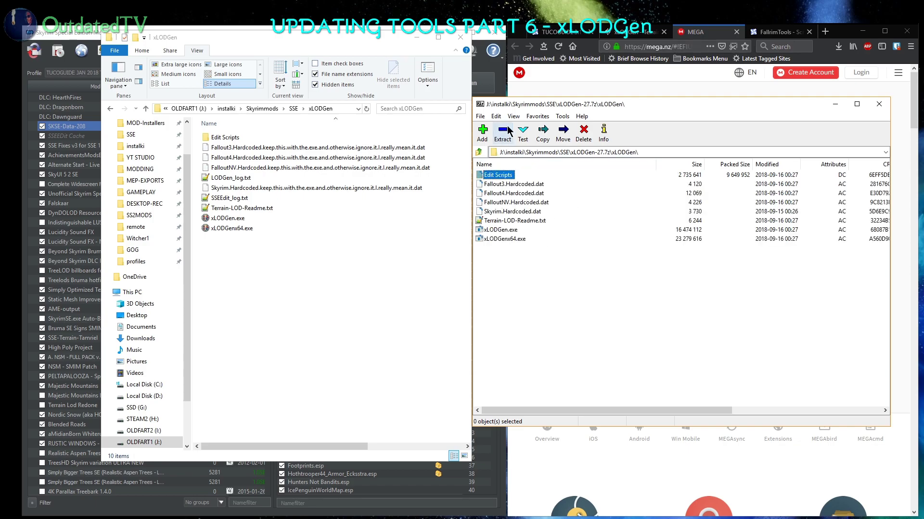
{"action": "left_click_drag", "start_coordinate": [299, 267], "coordinate": [215, 139]}
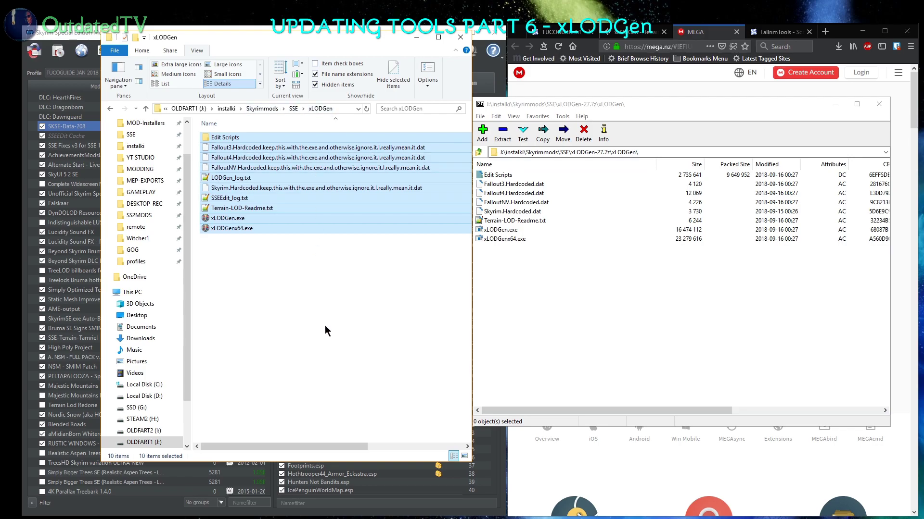
{"action": "key", "text": "Delete"}
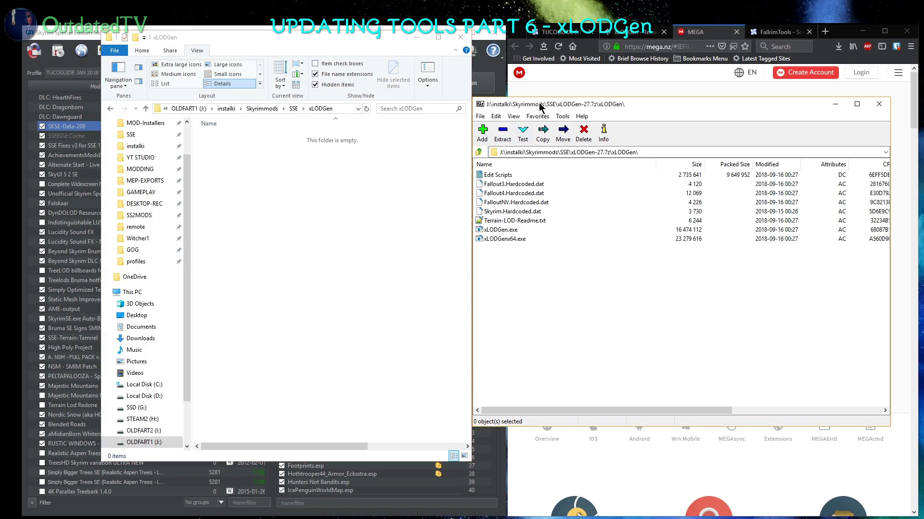
- Extract all eight beta 27 archive items into the emptied xLODGen tool folder
{"action": "left_click", "coordinate": [503, 176]}
{"action": "key", "text": "ctrl+a"}
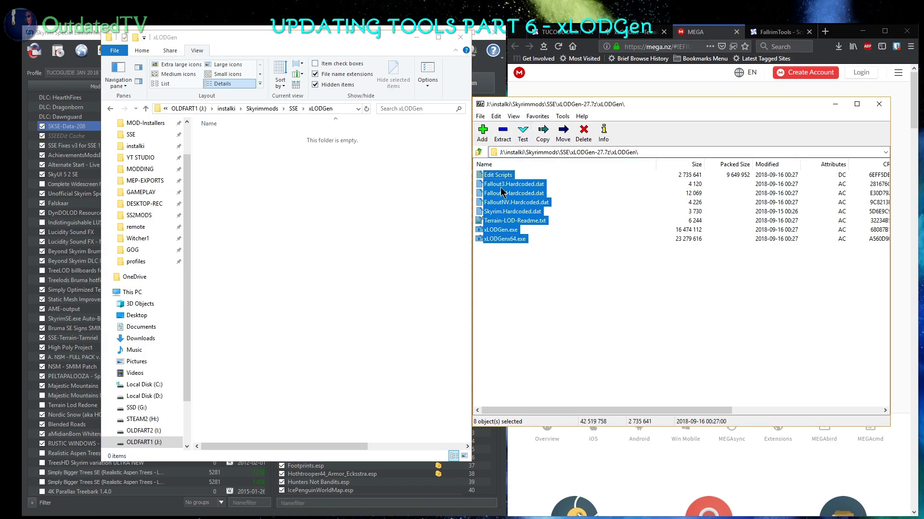
{"action": "left_click_drag", "start_coordinate": [500, 178], "coordinate": [236, 194]}
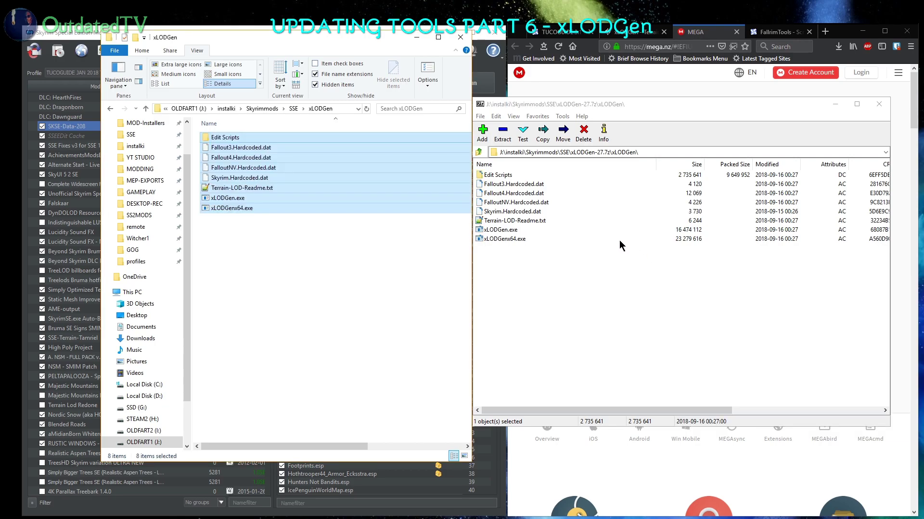
{"action": "left_click", "coordinate": [450, 296]}
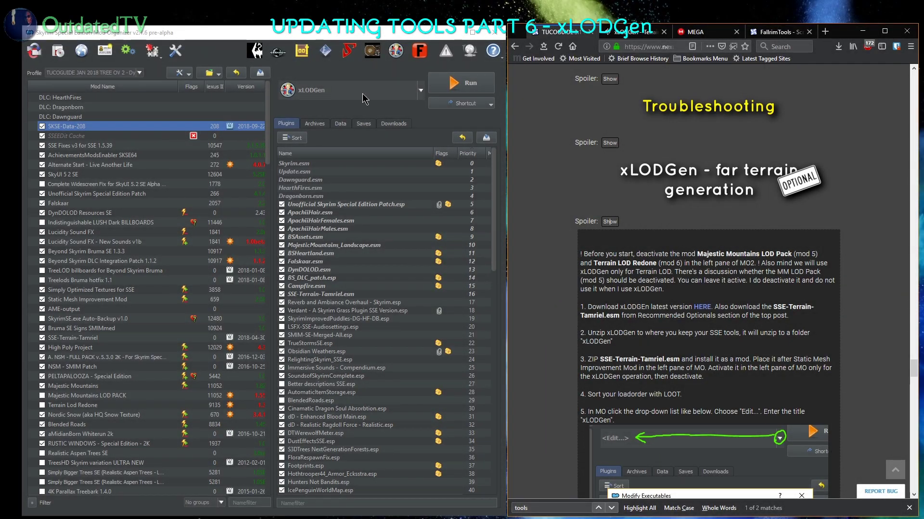
- Run xLODGen from Mod Organizer 2's executables list to confirm beta 27 starts
{"action": "left_click", "coordinate": [461, 83]}
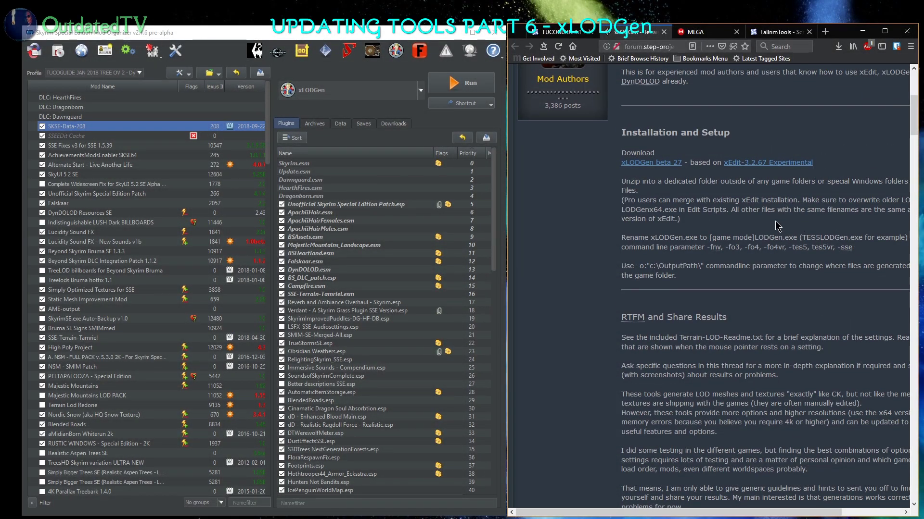
- Download SSE-Terrain-Tamriel.esm (10.4 MB) from Recommended Optionals' MEGA link, overwriting the existing copy
{"action": "scroll", "coordinate": [776, 224], "scroll_direction": "down", "scroll_amount": 3}
{"action": "scroll", "coordinate": [775, 223], "scroll_direction": "down", "scroll_amount": 10}
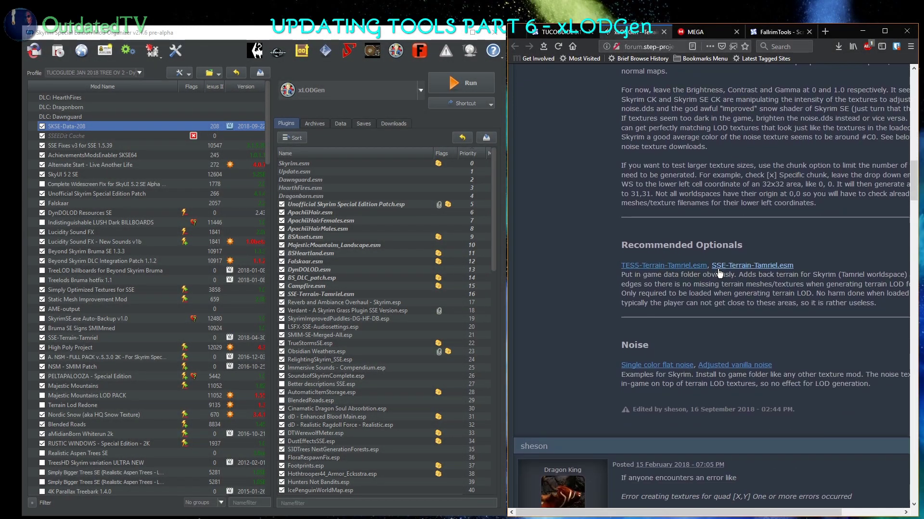
{"action": "left_click", "coordinate": [756, 266]}
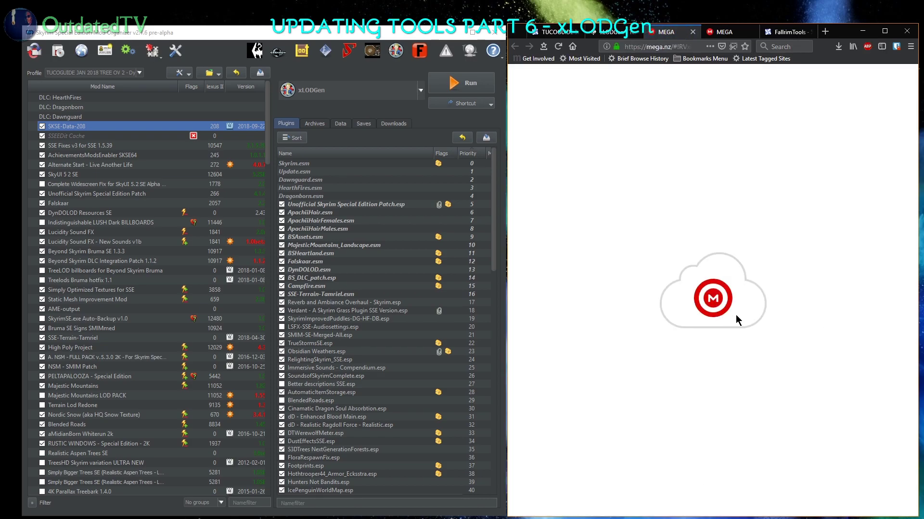
{"action": "left_click", "coordinate": [663, 249]}
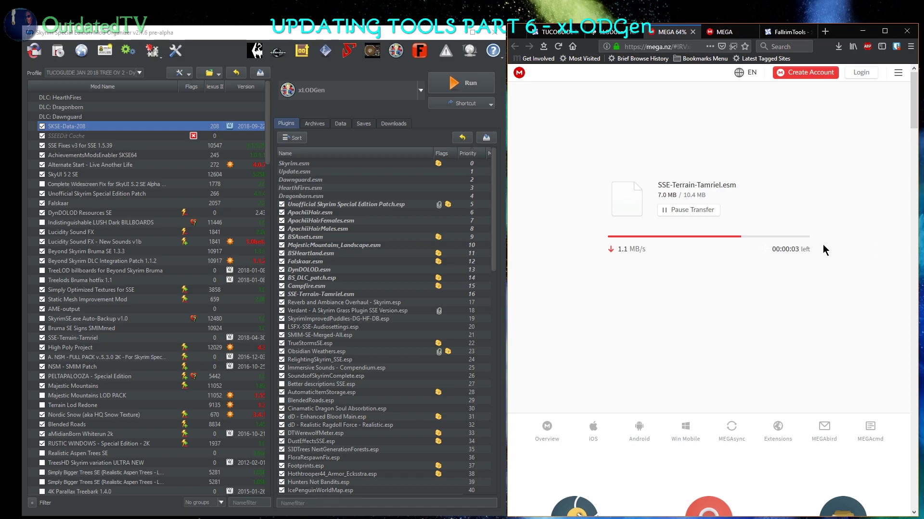
{"action": "key", "text": "Return"}
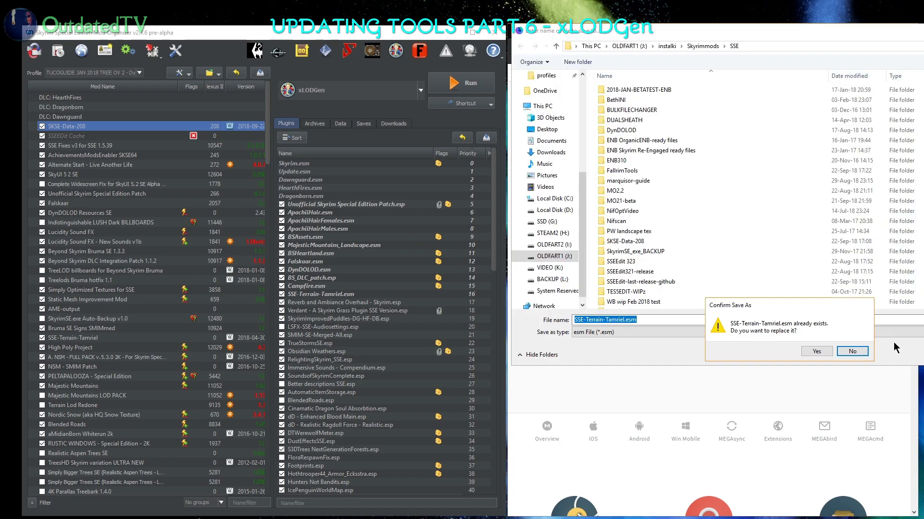
{"action": "left_click", "coordinate": [816, 351]}
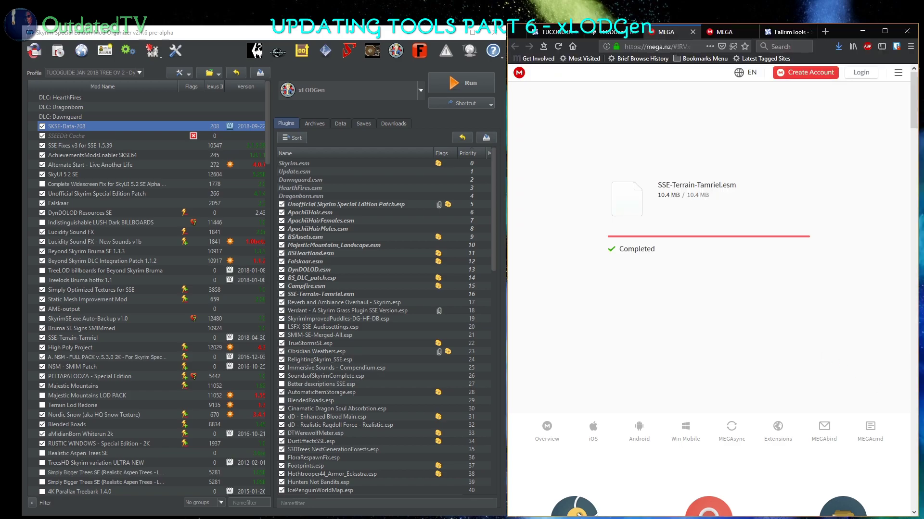
{"action": "left_click", "coordinate": [71, 338]}
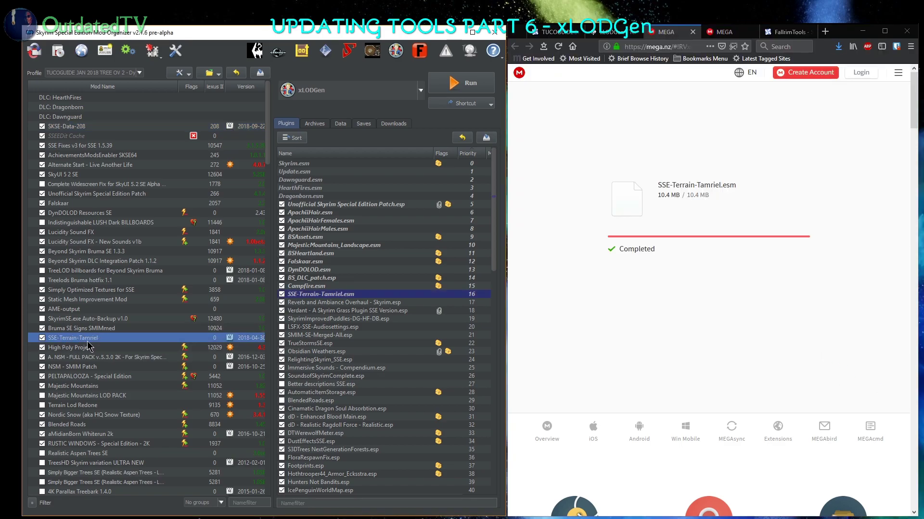
- Filter Downloads by 'tam' and delete the old SSE-Terrain-Tamriel.7z entry
{"action": "left_click", "coordinate": [397, 125]}
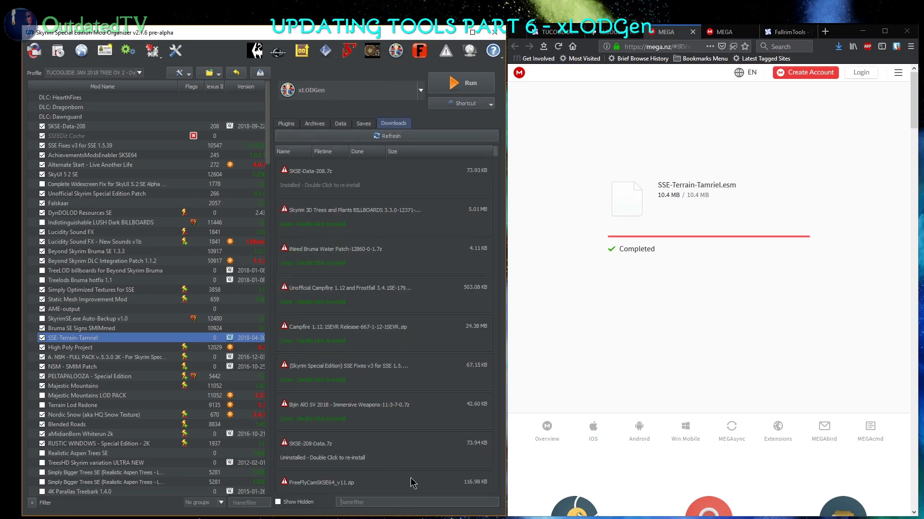
{"action": "type", "text": "tamr"}
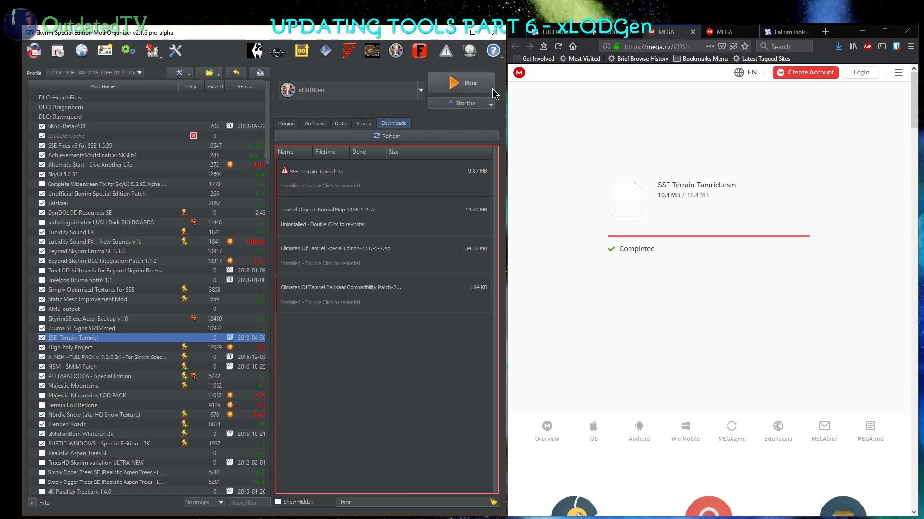
{"action": "right_click", "coordinate": [351, 180]}
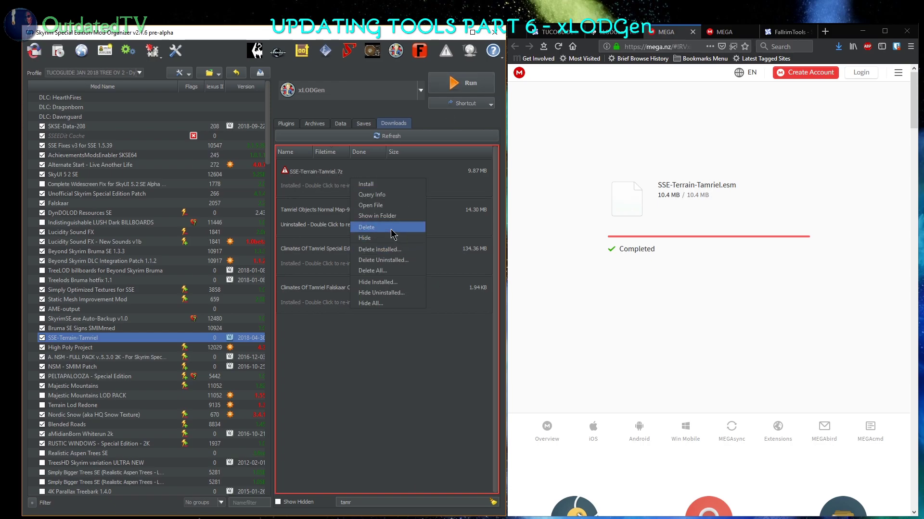
{"action": "left_click", "coordinate": [381, 227]}
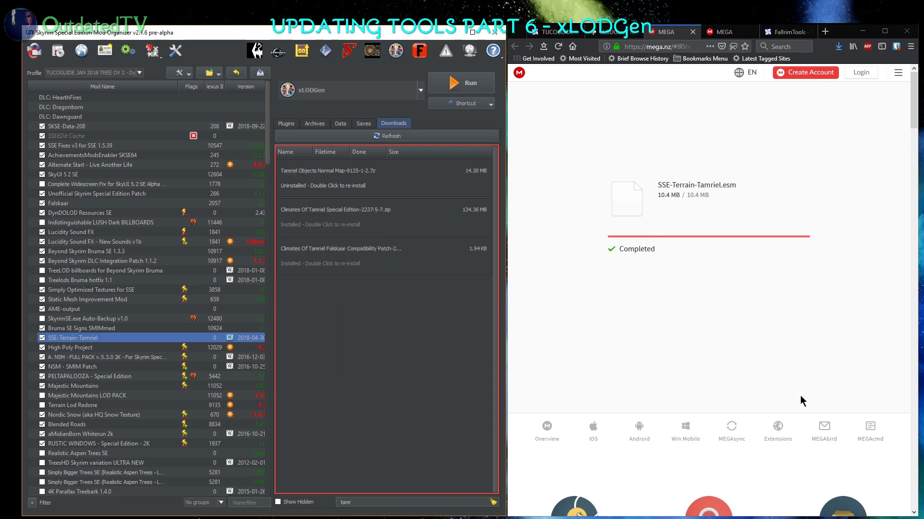
{"action": "key", "text": "super+e"}
- Compress SSE-Terrain-Tamriel.esm into a 9.86 MB SSE-Terrain-Tamriel.7z inside MOD-Installers\M O SkyrimSE
{"action": "left_click", "coordinate": [110, 188]}
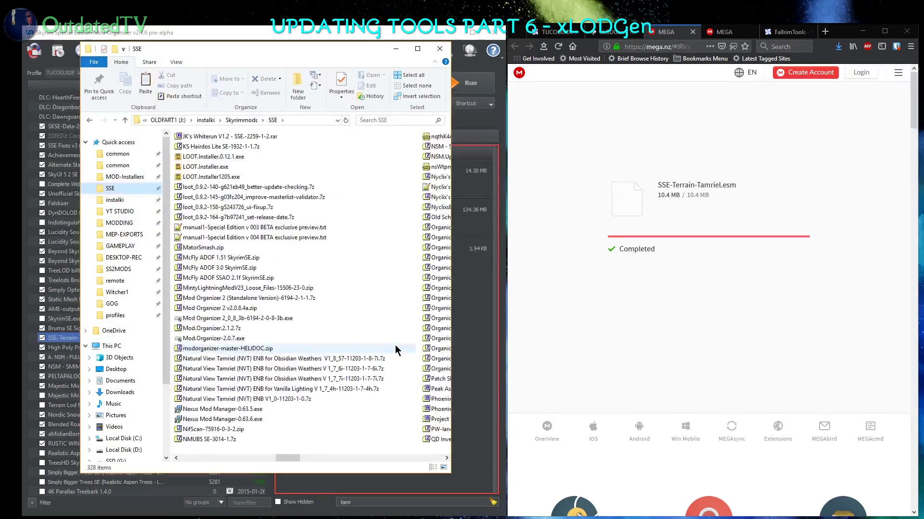
{"action": "scroll", "coordinate": [394, 345], "scroll_direction": "down", "scroll_amount": 5}
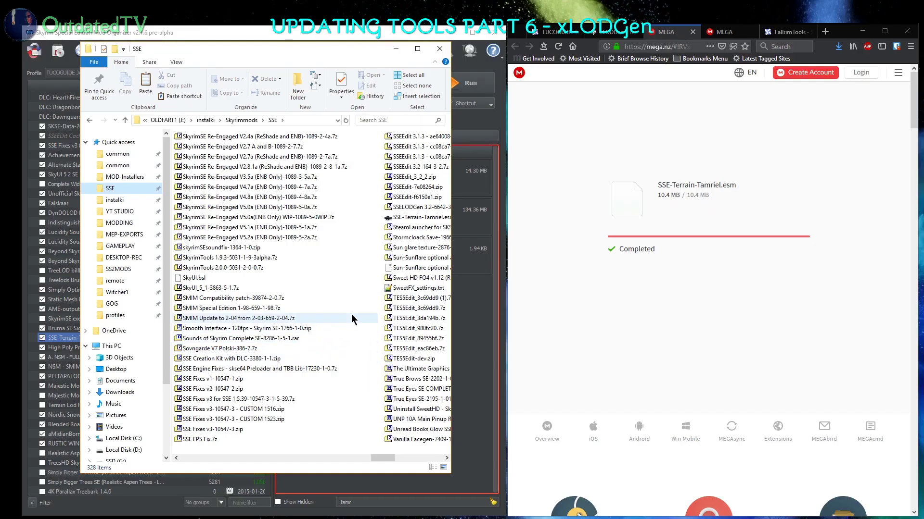
{"action": "left_click", "coordinate": [408, 218]}
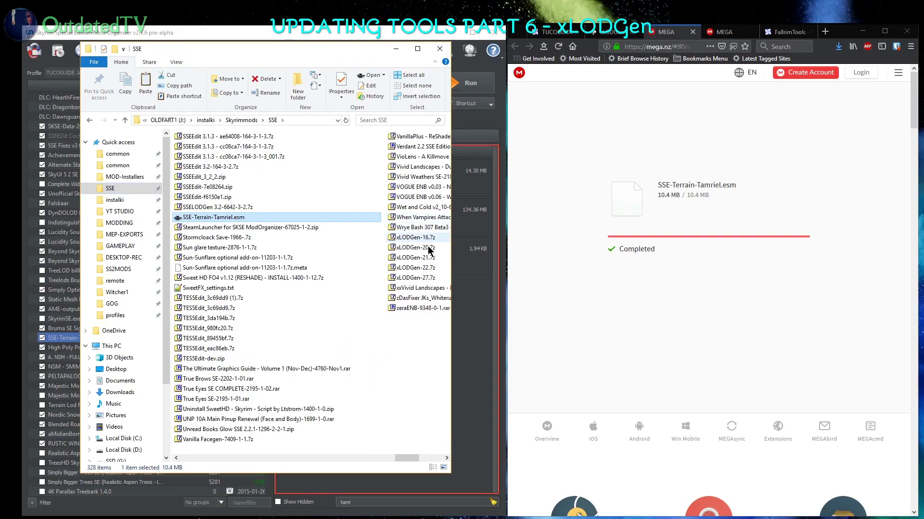
{"action": "right_click", "coordinate": [207, 220]}
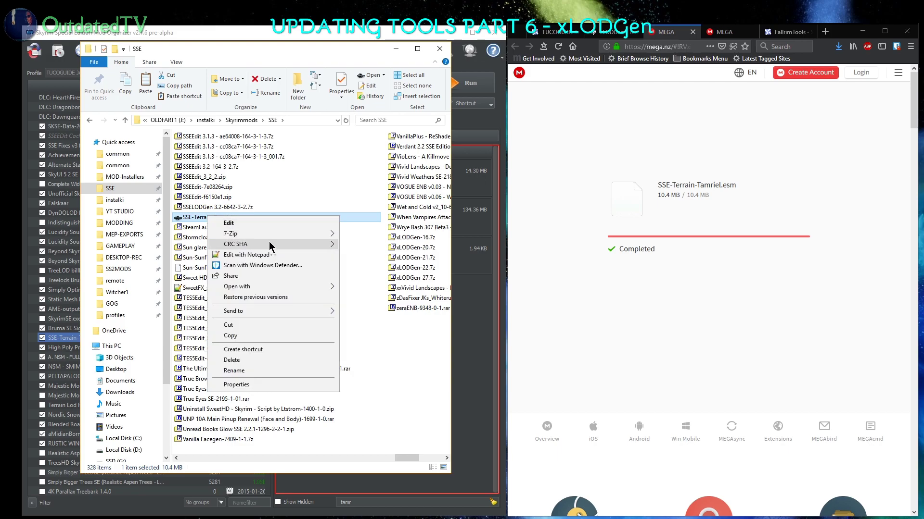
{"action": "mouse_move", "coordinate": [231, 234]}
{"action": "left_click", "coordinate": [380, 304]}
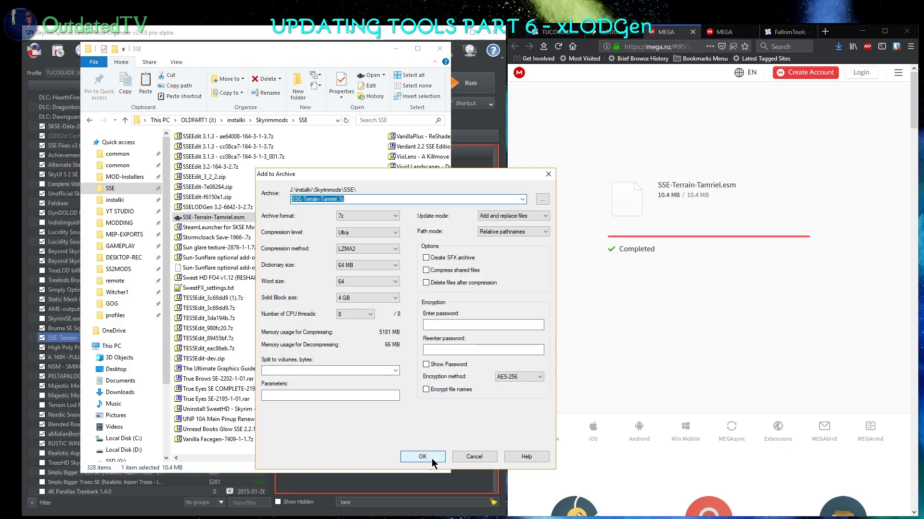
{"action": "left_click", "coordinate": [432, 458]}
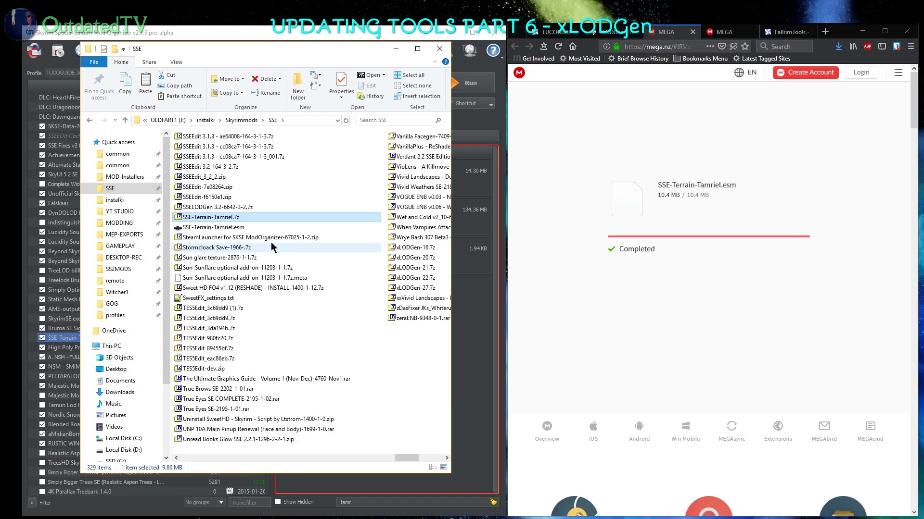
{"action": "left_click", "coordinate": [116, 177]}
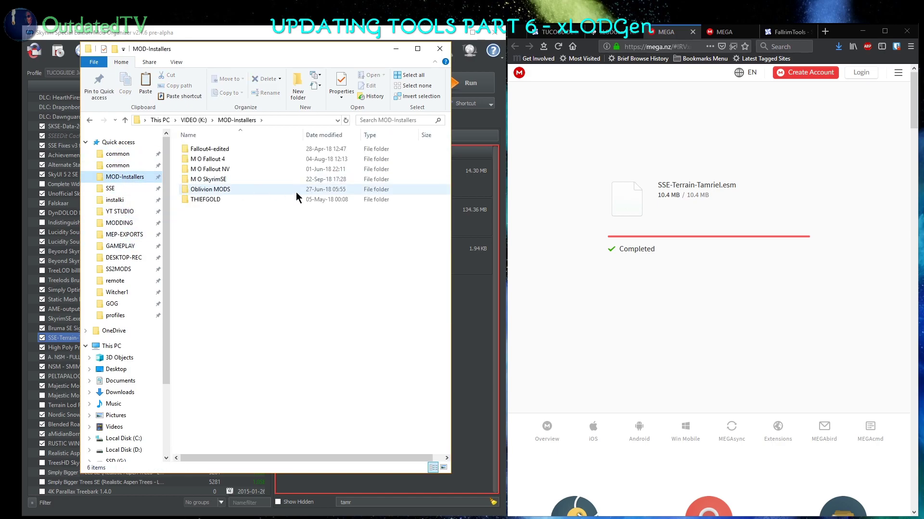
{"action": "double_click", "coordinate": [216, 179]}
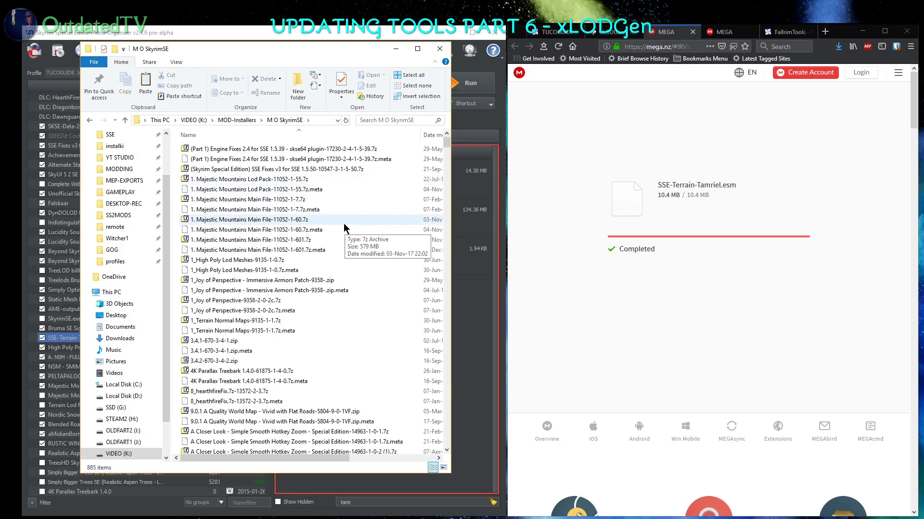
- Clear the Downloads name filter and start installing the new SSE-Terrain-Tamriel.7z
{"action": "type", "text": "sse-t"}
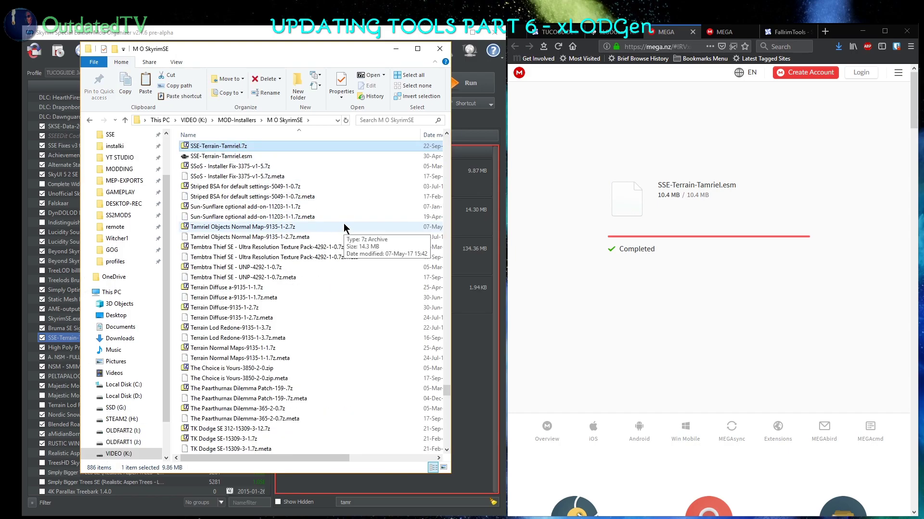
{"action": "left_click", "coordinate": [354, 36]}
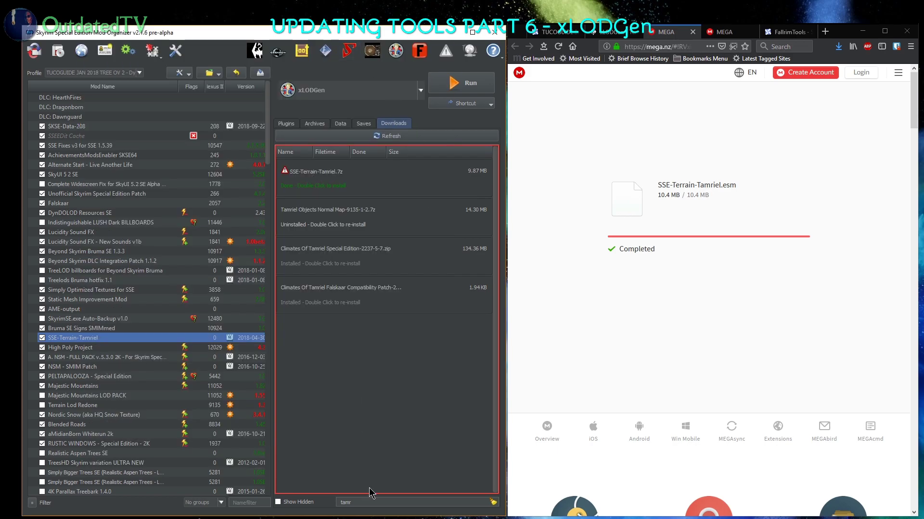
{"action": "key", "text": "BackSpace"}
{"action": "key", "text": "BackSpace"}
{"action": "key", "text": "BackSpace"}
{"action": "key", "text": "BackSpace"}
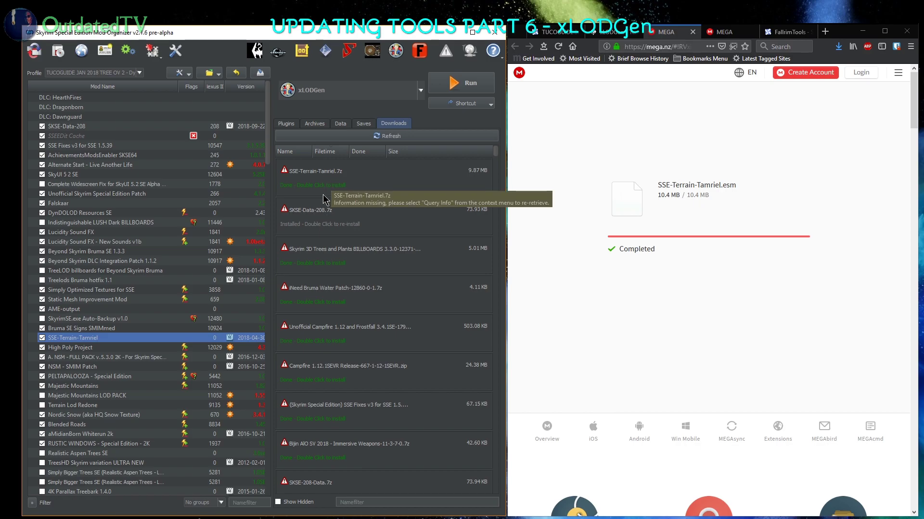
{"action": "double_click", "coordinate": [329, 180]}
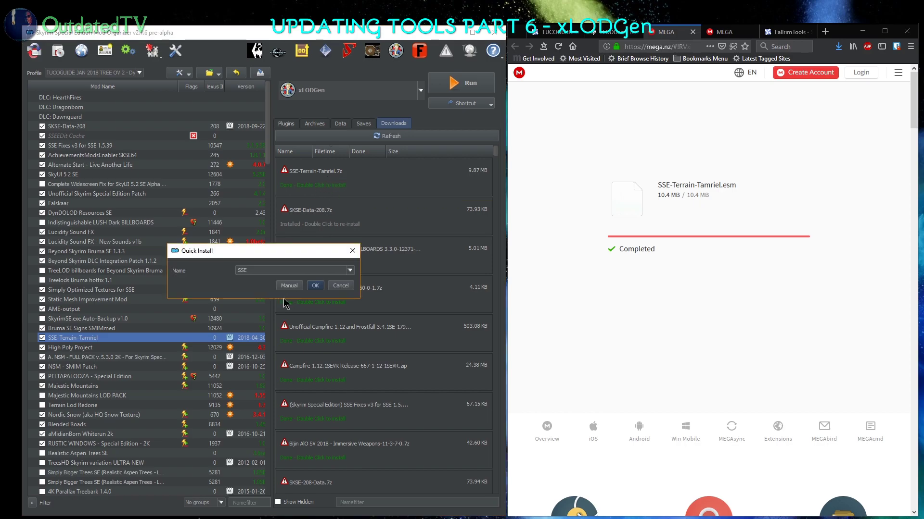
- Install it manually under the name SSE-Terrain-Tamriel, replacing the existing mod
{"action": "scroll", "coordinate": [274, 273], "scroll_direction": "down", "scroll_amount": 1}
{"action": "left_click", "coordinate": [309, 274]}
{"action": "left_click", "coordinate": [289, 286]}
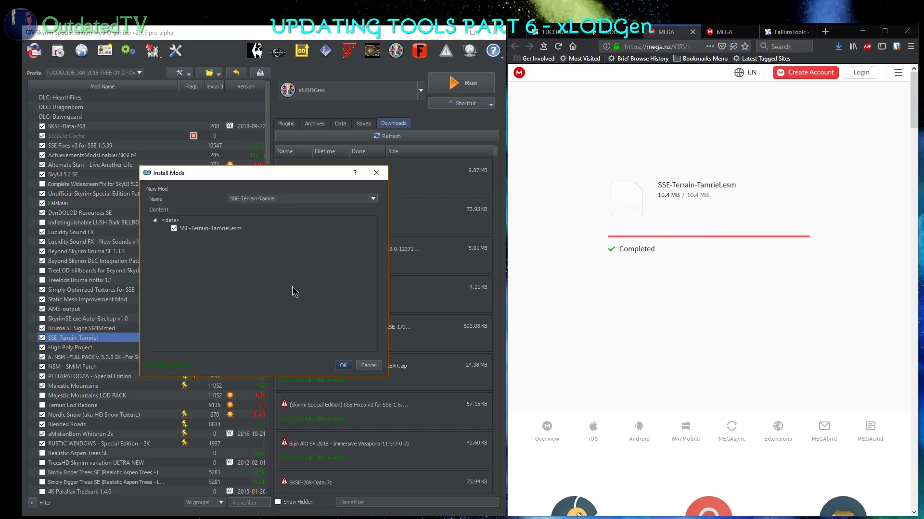
{"action": "left_click", "coordinate": [352, 366]}
{"action": "left_click_drag", "start_coordinate": [752, 305], "coordinate": [319, 245]}
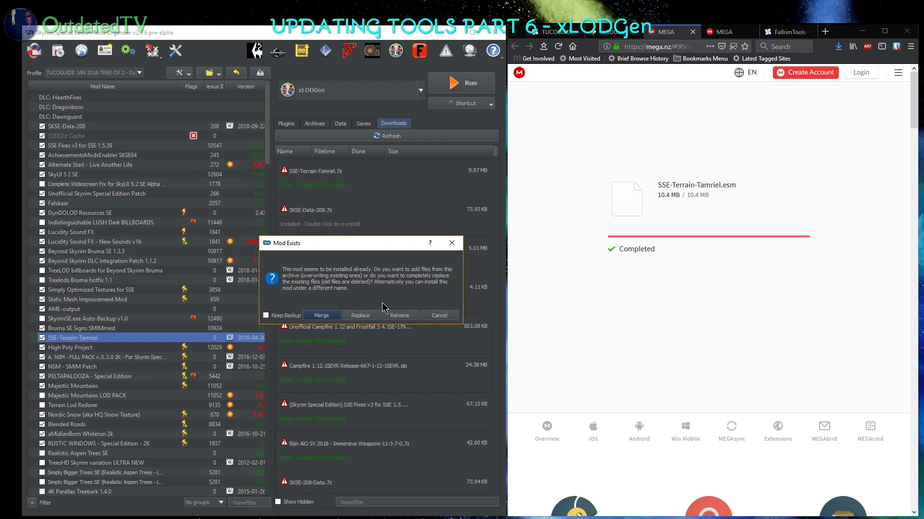
{"action": "left_click", "coordinate": [368, 316]}
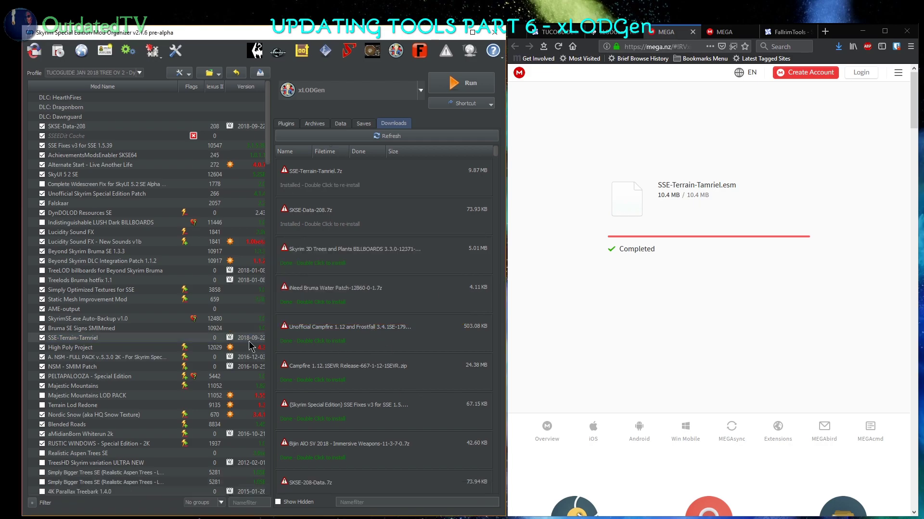